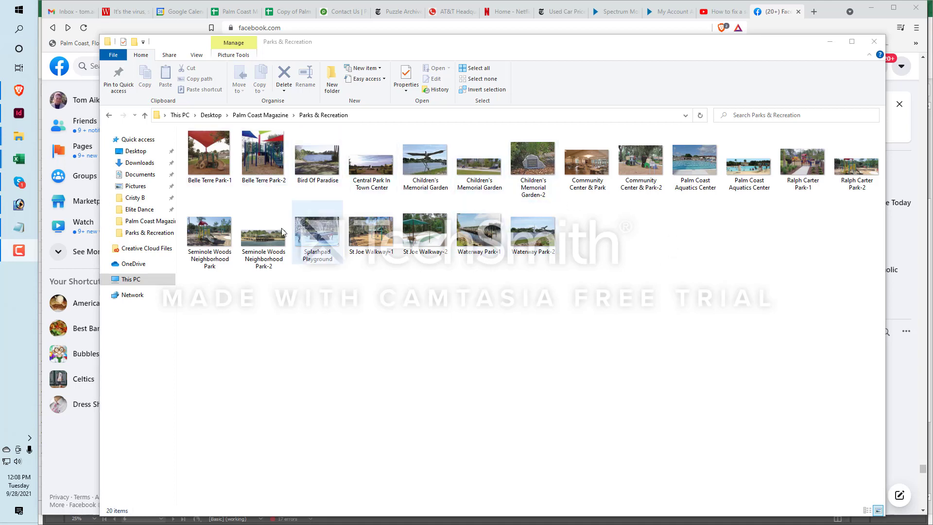
Select the St Joe Walkway-2 photo in the Parks & Recreation folder.
left_click(427, 234)
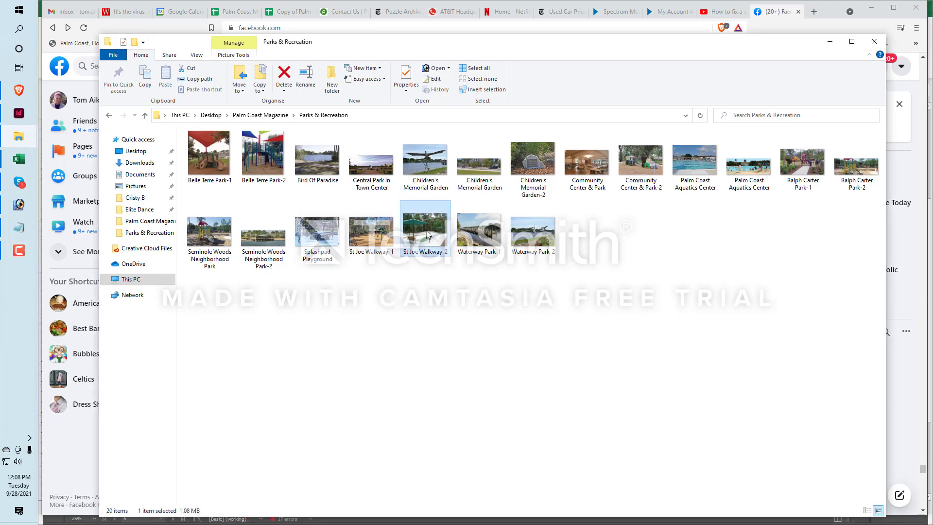
Open the St Joe Walkway-2 photo's Properties and view its Details tab.
right_click(427, 233)
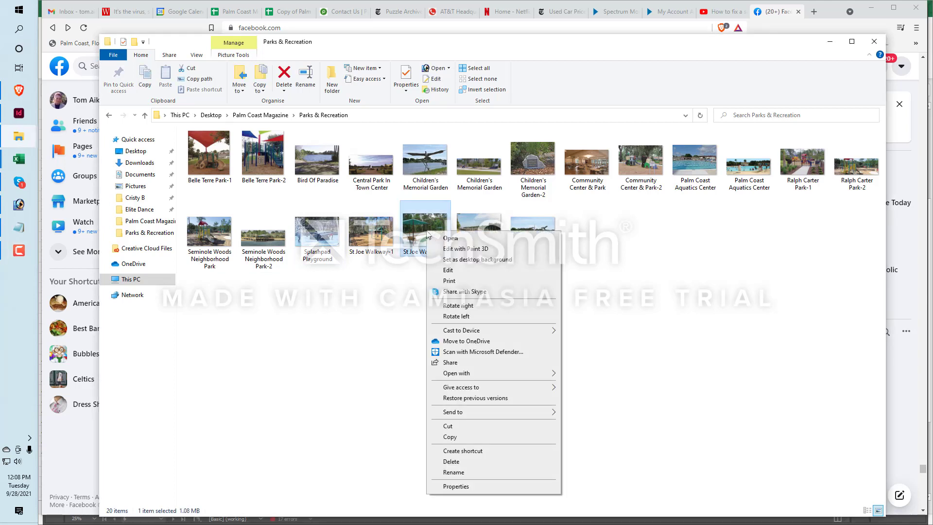
left_click(469, 485)
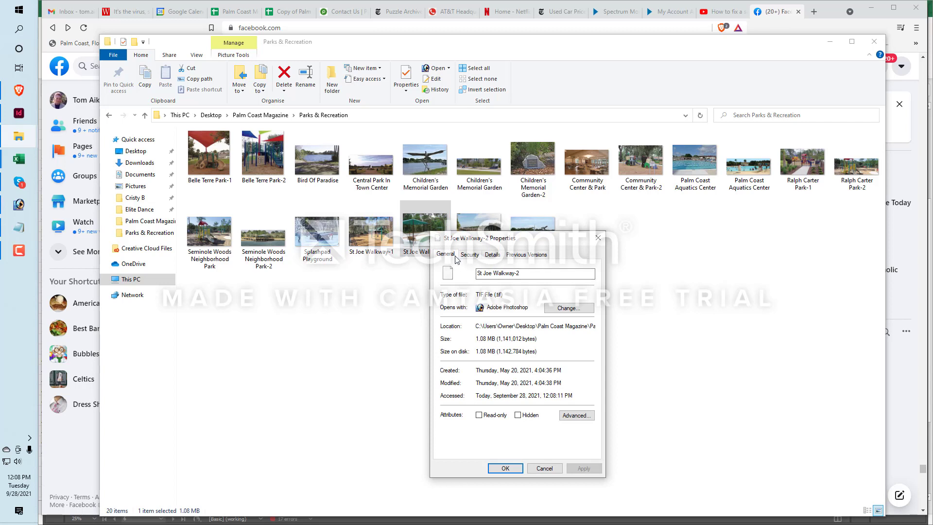
left_click(492, 256)
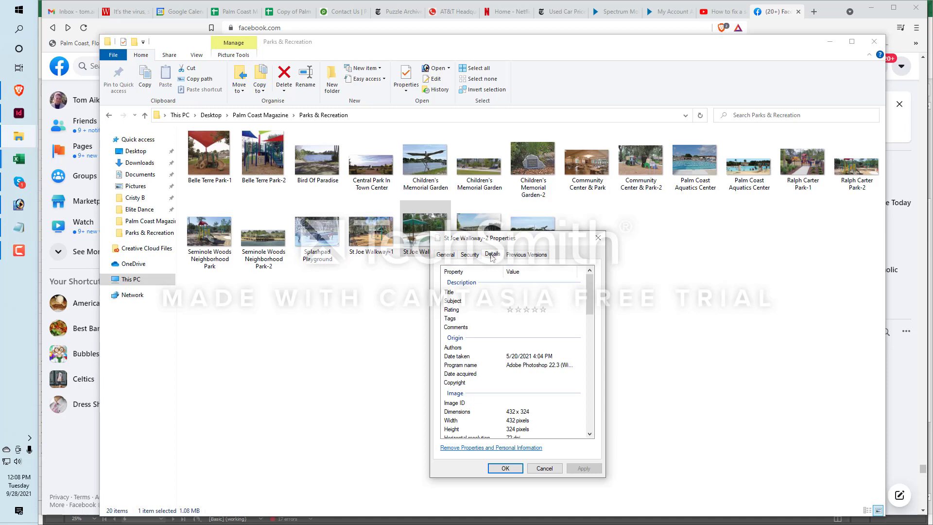
Open Palm Coast Magazine Posting Info in Notepad and move the window to the left.
left_click(22, 229)
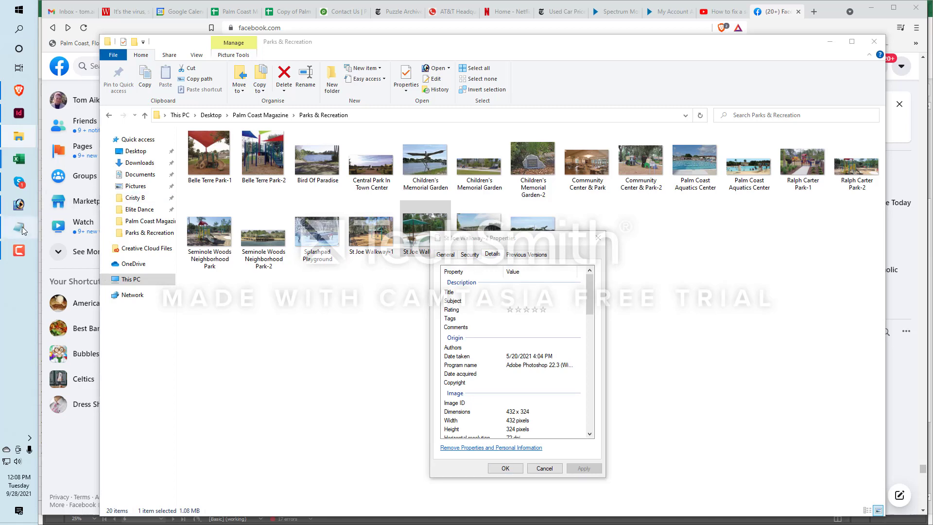
left_click(256, 115)
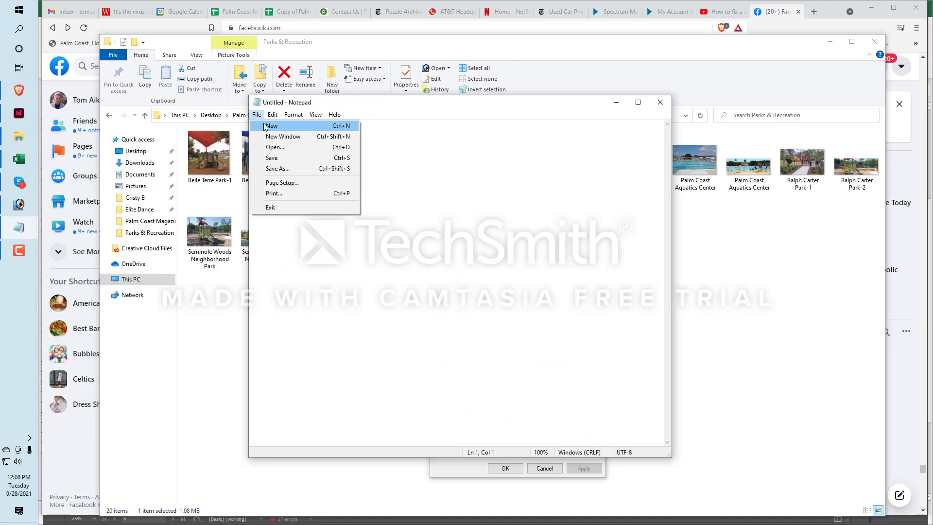
left_click(273, 147)
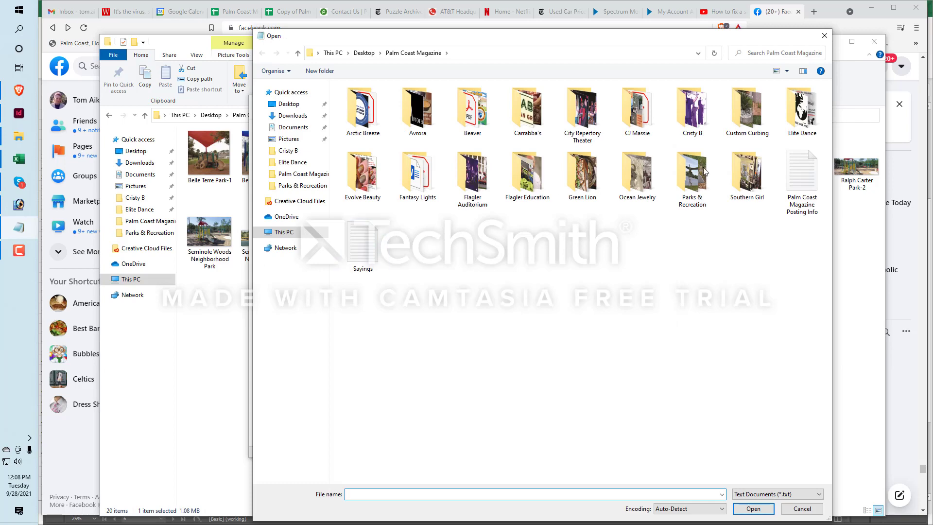
left_click(798, 181)
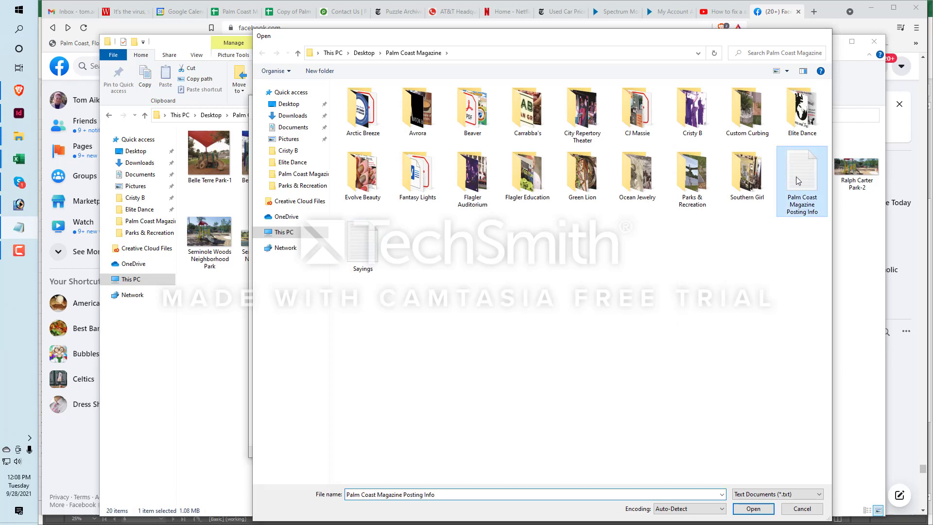
double_click(798, 181)
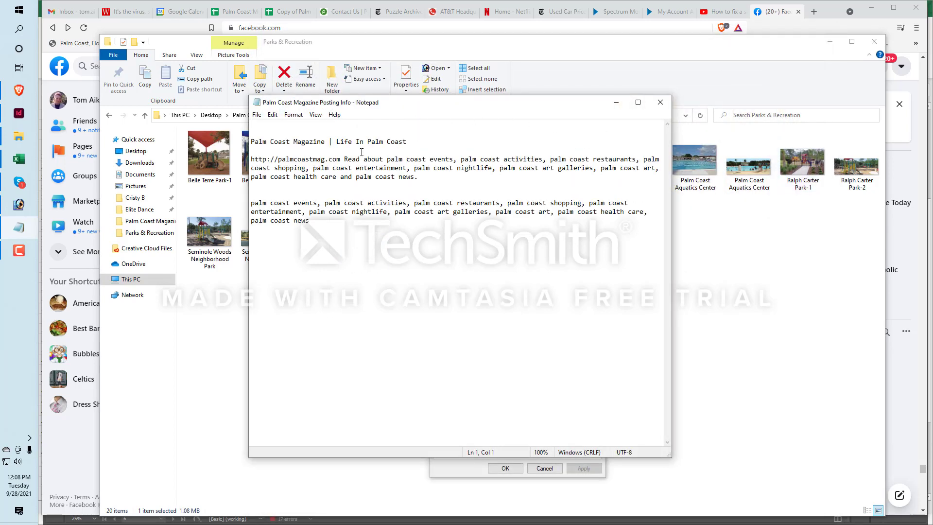
left_click_drag(431, 105, 266, 120)
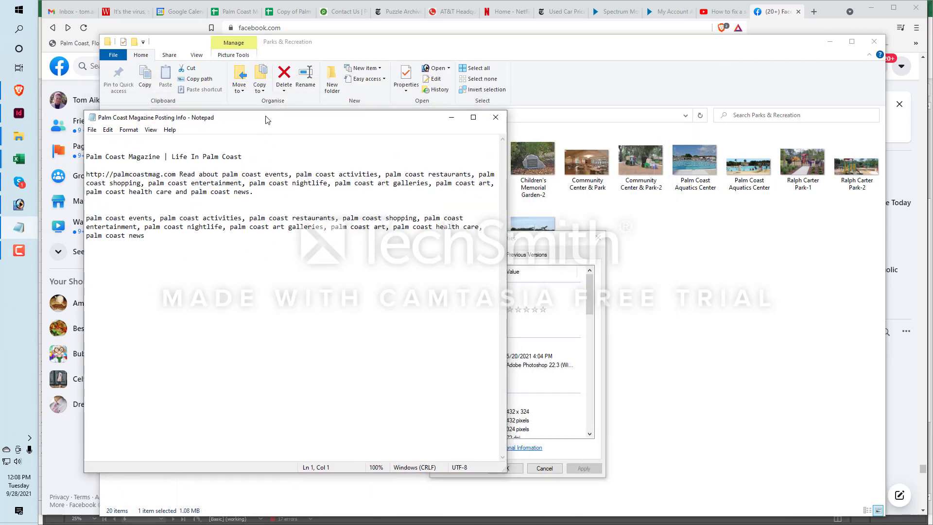
Copy 'Palm Coast Magazine | Life In Palm Coast' from the notes into the photo's Title.
left_click_drag(564, 242, 722, 132)
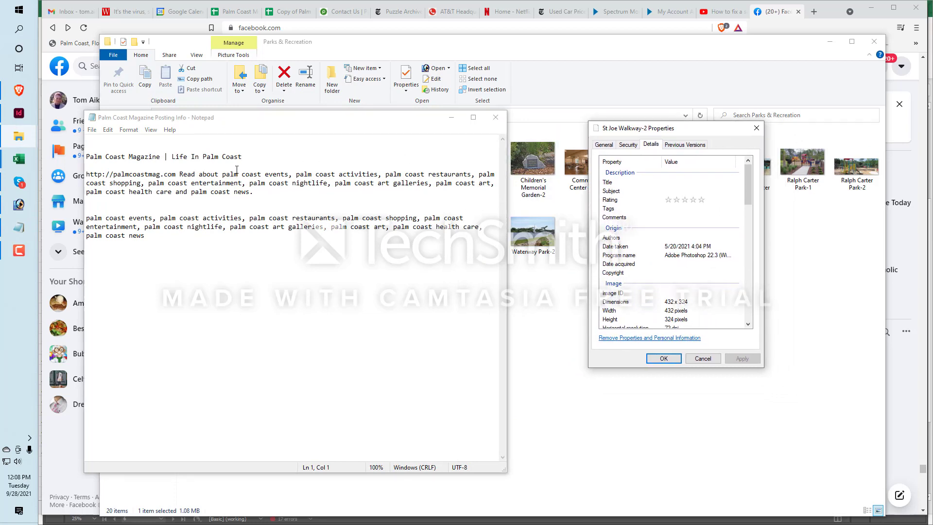
left_click_drag(242, 156, 140, 144)
key("ctrl+c")
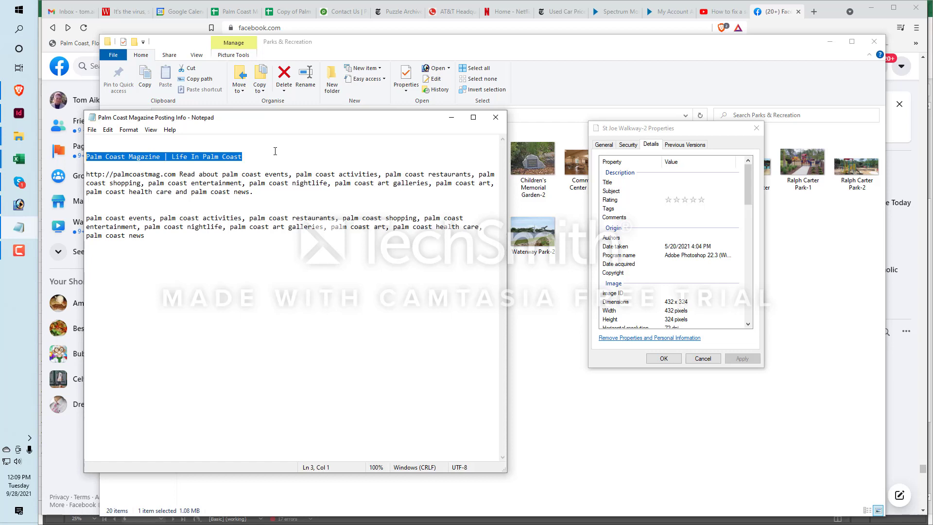
left_click(679, 183)
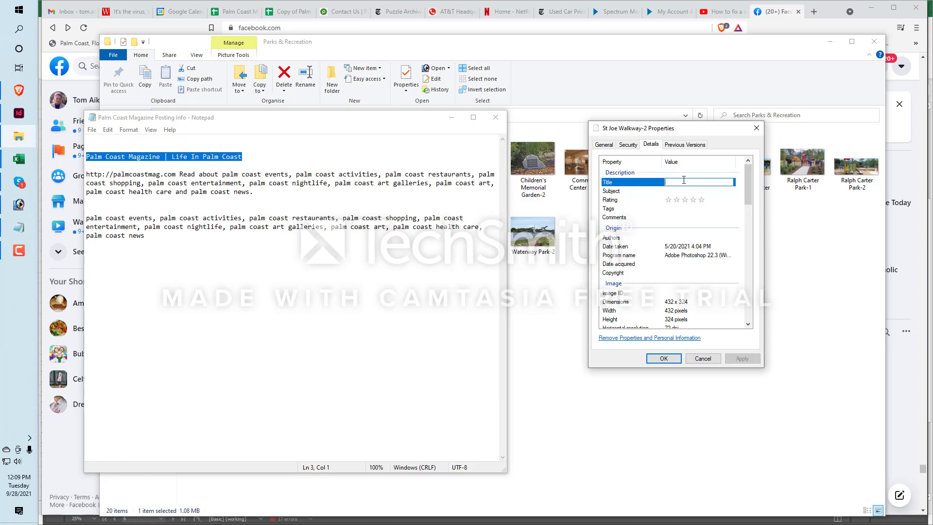
key("ctrl+v")
left_click(612, 211)
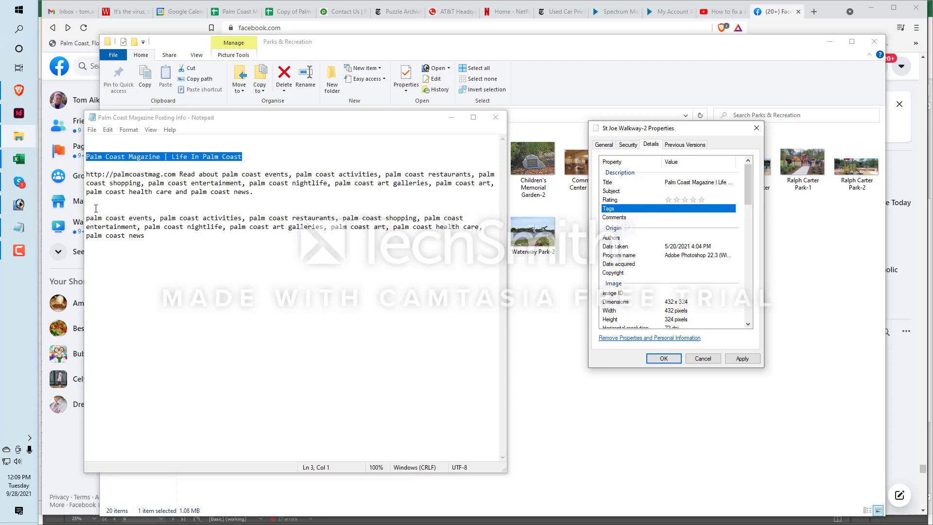
Copy the palm coast keyword paragraph from the notes into the photo's Tags field.
left_click_drag(87, 217, 151, 234)
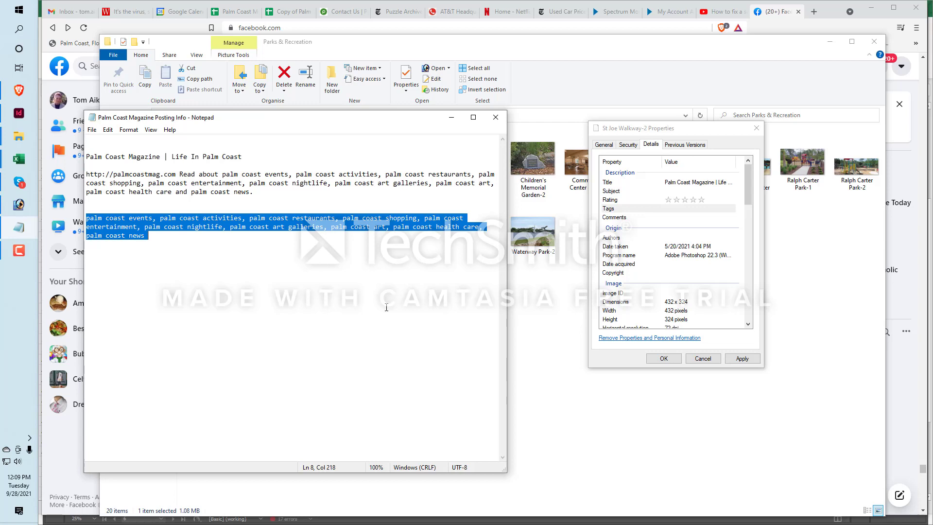
left_click(670, 208)
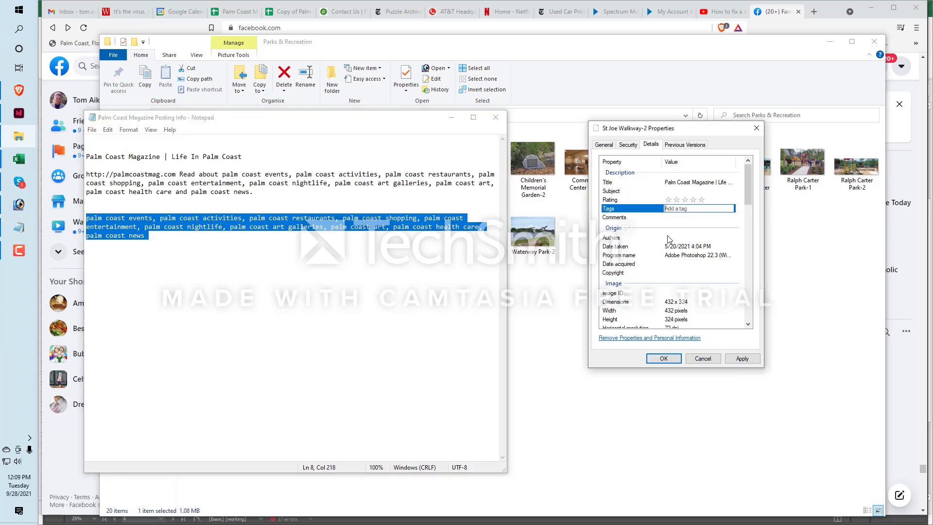
key("ctrl+v")
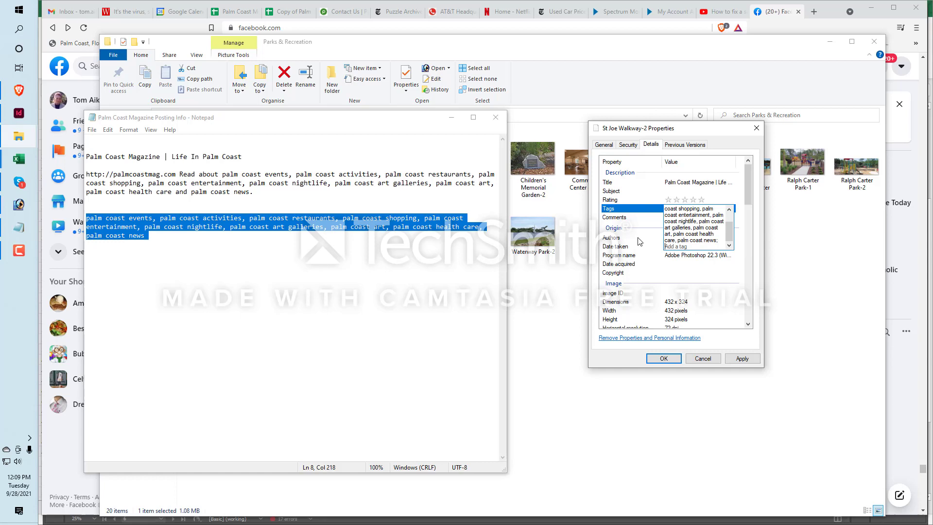
Enter 'Palm Coast' as the photo's Subject, correcting the mistyped capital O.
left_click(616, 192)
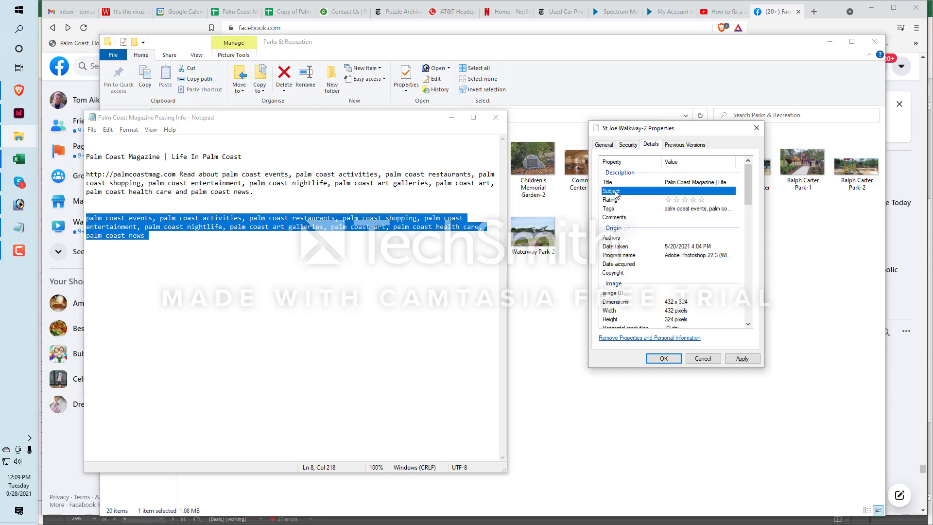
left_click(624, 218)
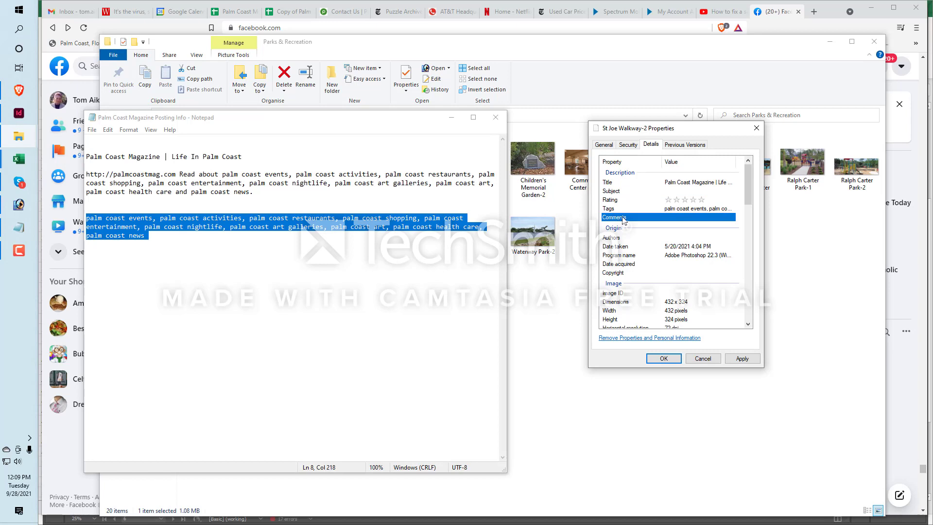
left_click(666, 192)
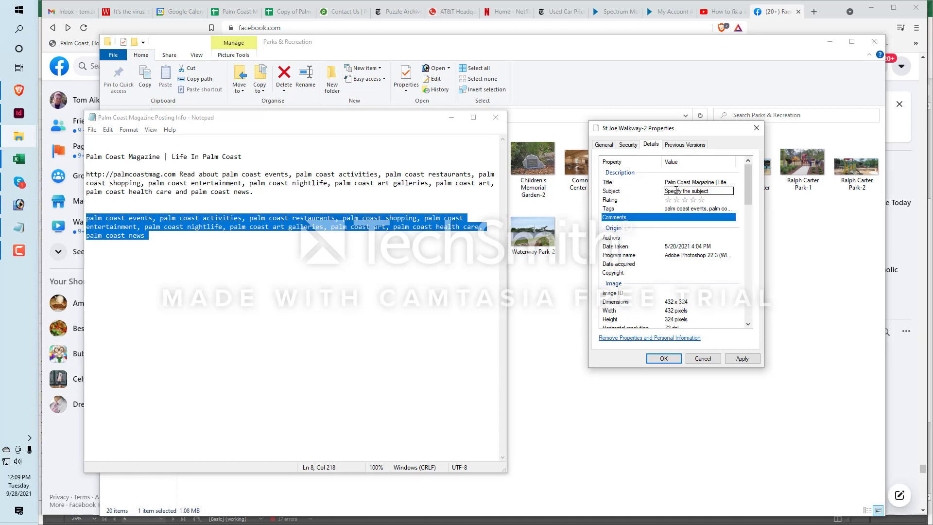
left_click(668, 218)
left_click(676, 192)
left_click(676, 191)
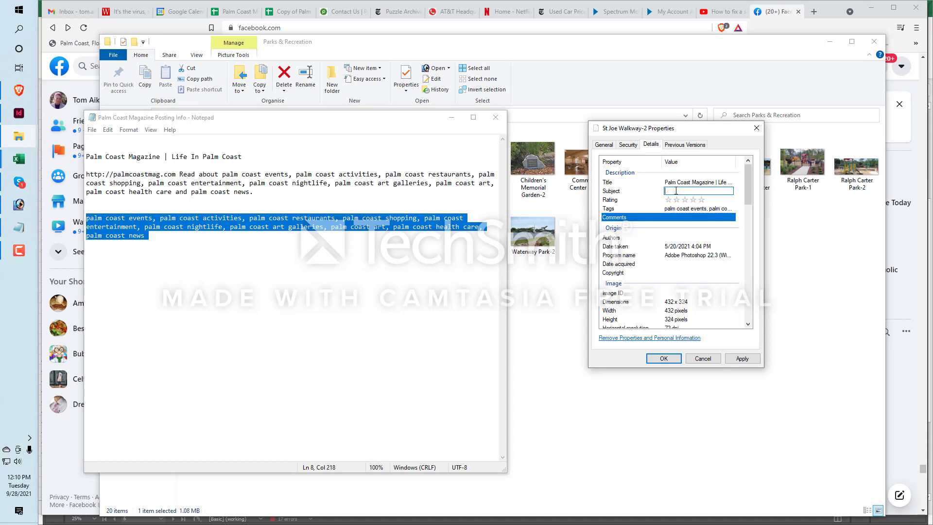
type("Palm COast")
left_click(683, 191)
key("BackSpace")
type("oast")
left_click(680, 219)
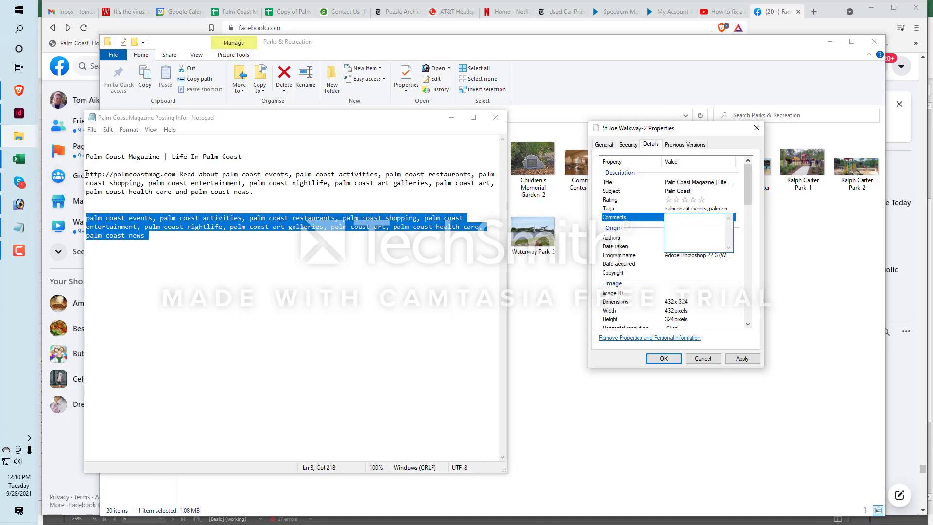
Copy the palmcoastmag.com URL and description paragraph from the notes into Comments.
left_click_drag(86, 174, 259, 193)
key("ctrl+c")
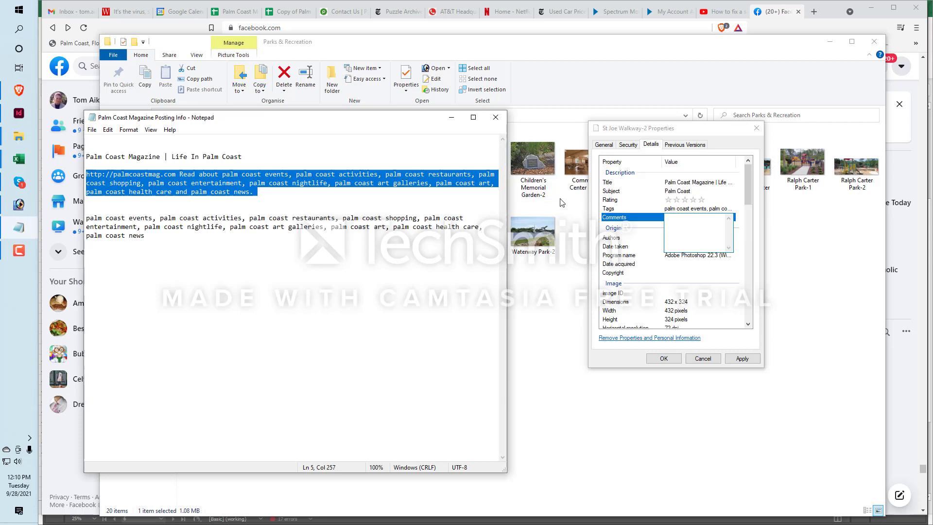
left_click(676, 219)
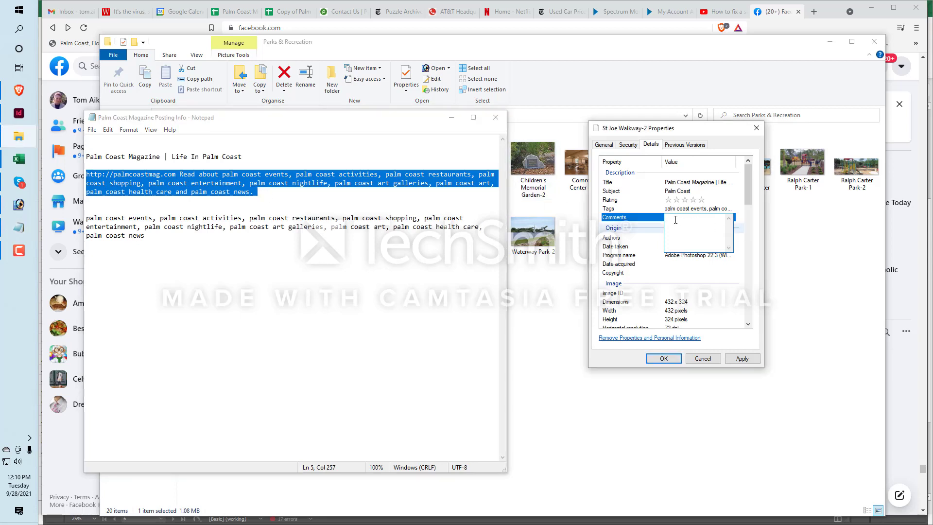
key("ctrl+v")
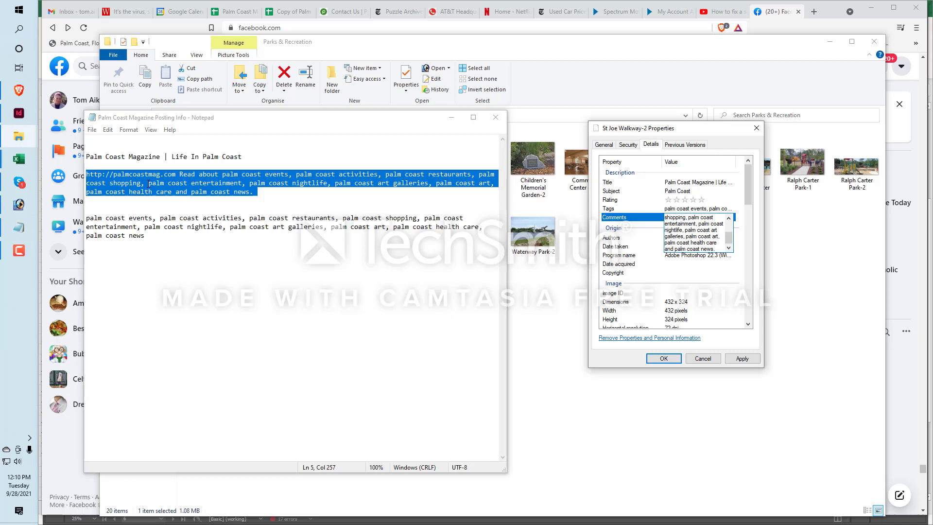
Reselect parts of the notes: the URL, the description text, then the keyword paragraph.
left_click(187, 174)
left_click_drag(176, 174, 85, 175)
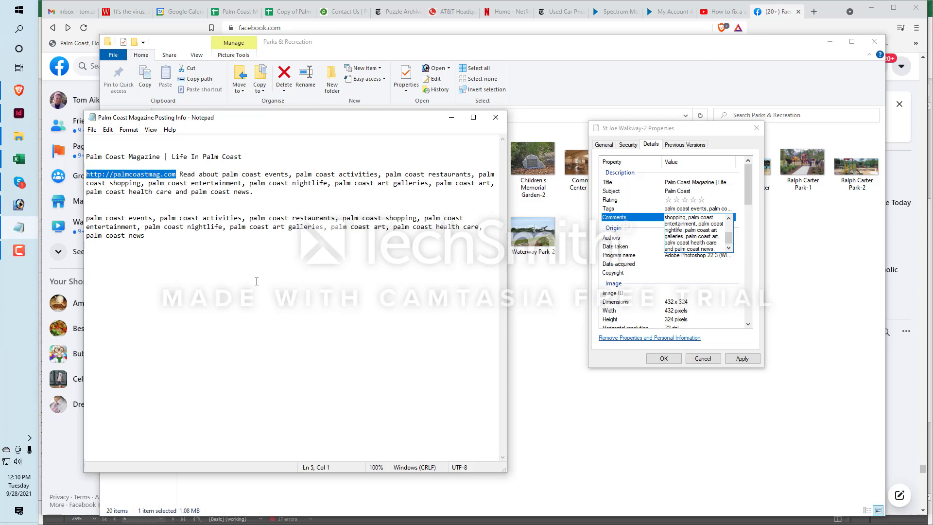
left_click(178, 174)
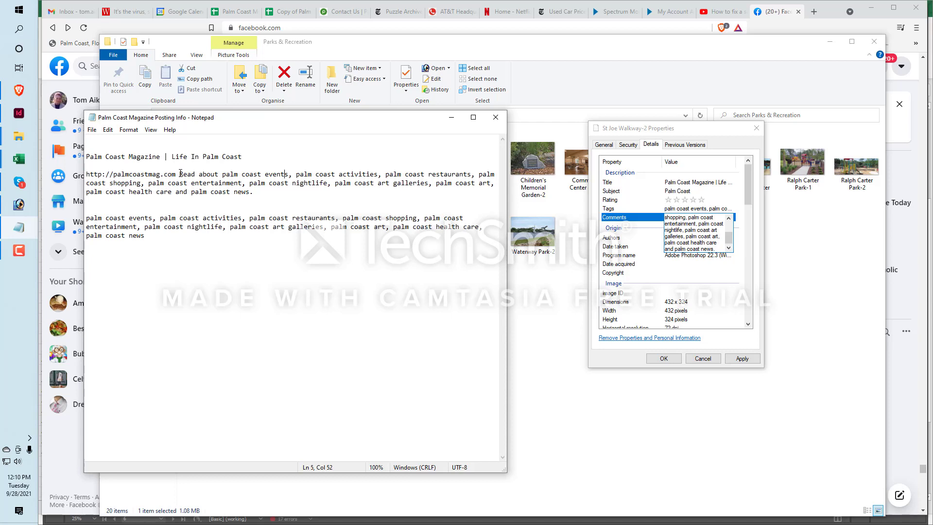
left_click_drag(179, 174, 250, 191)
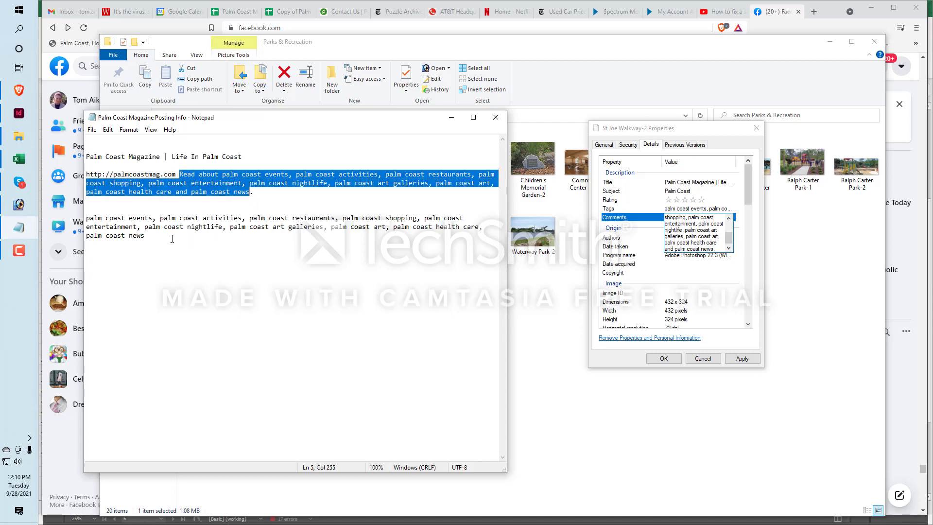
left_click_drag(148, 236, 86, 218)
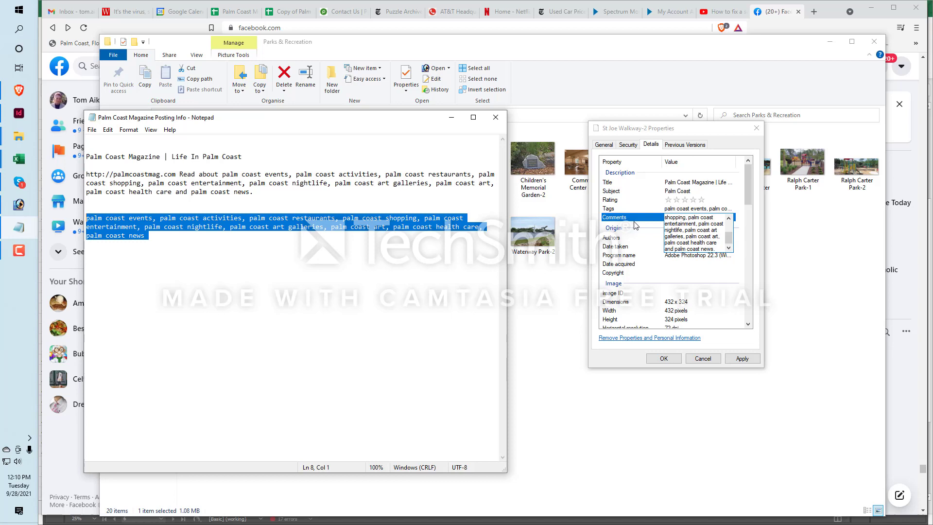
Rate the photo five stars, apply the new details and close Properties with OK.
left_click(632, 237)
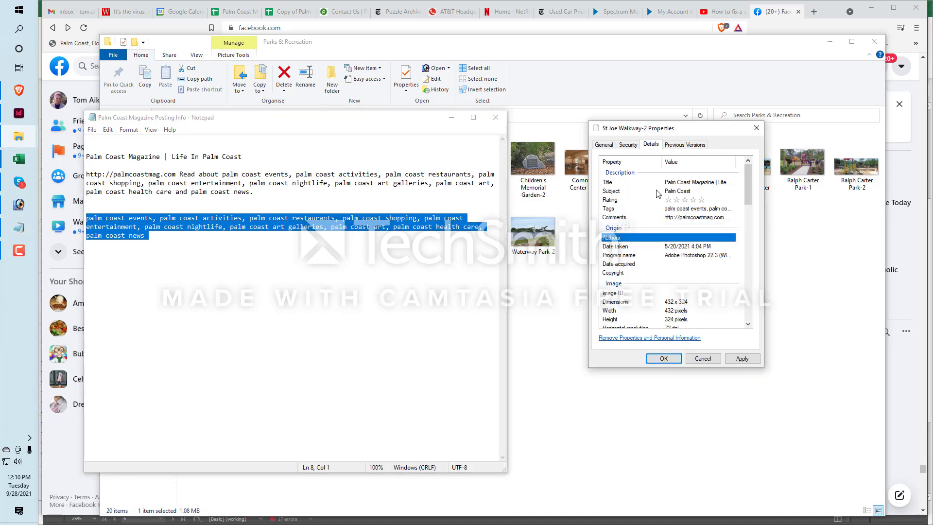
left_click(702, 200)
left_click(720, 191)
left_click(741, 359)
left_click(662, 359)
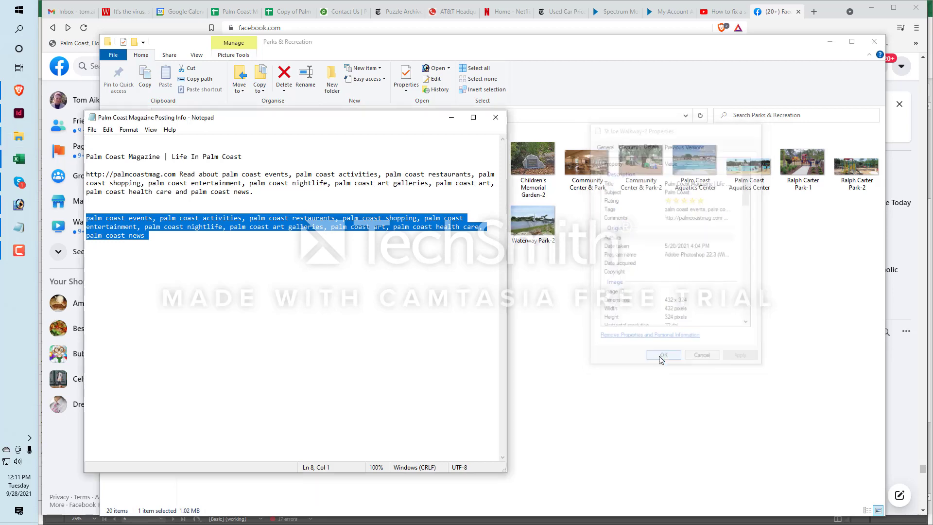
Minimize Notepad, briefly restore it to select 'palm coast events', then minimize it again.
left_click(452, 117)
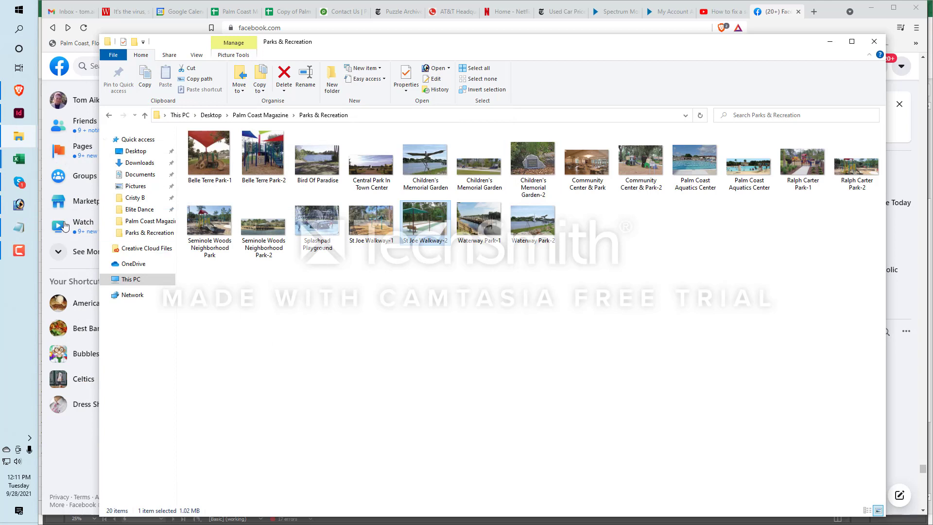
mouse_move(16, 151)
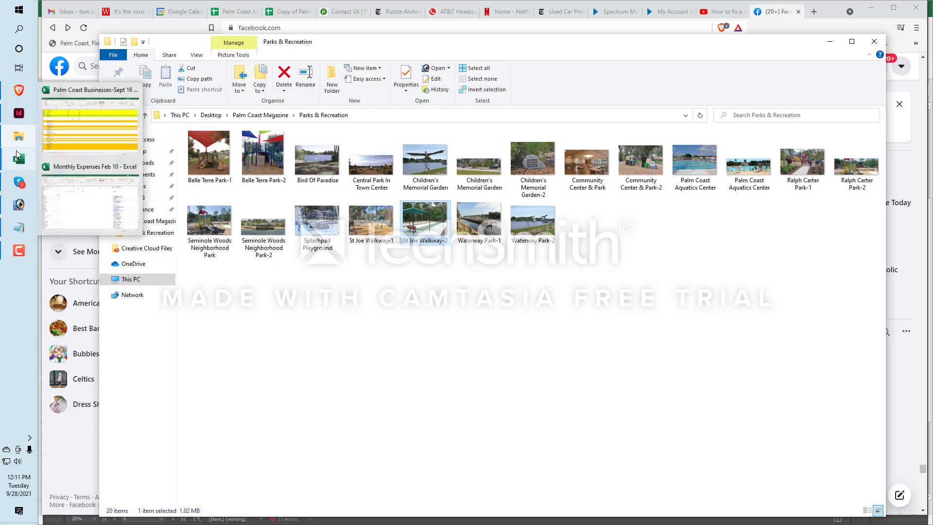
left_click(19, 227)
left_click(242, 214)
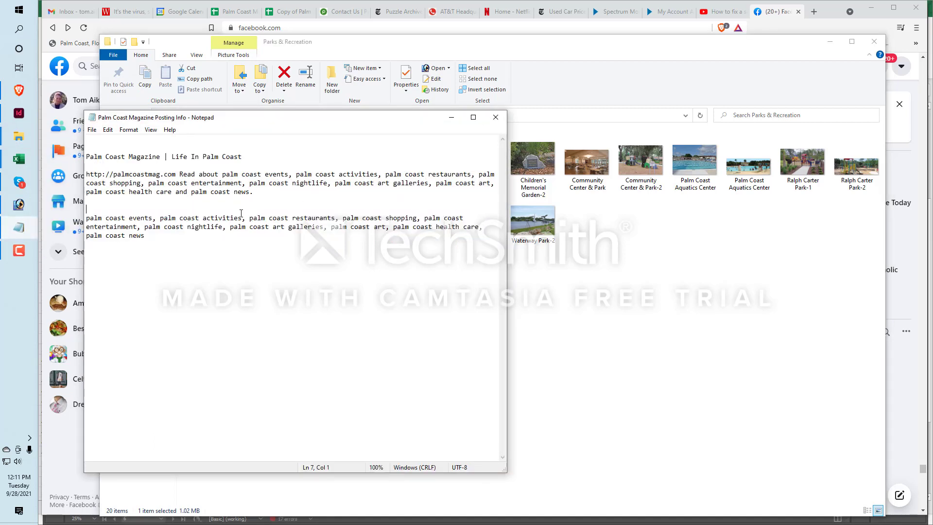
left_click_drag(86, 218, 241, 217)
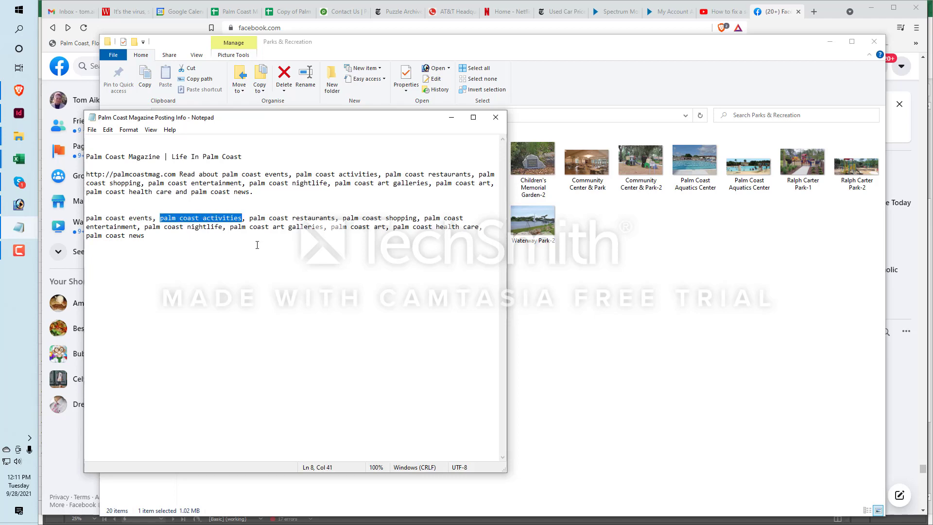
left_click(451, 117)
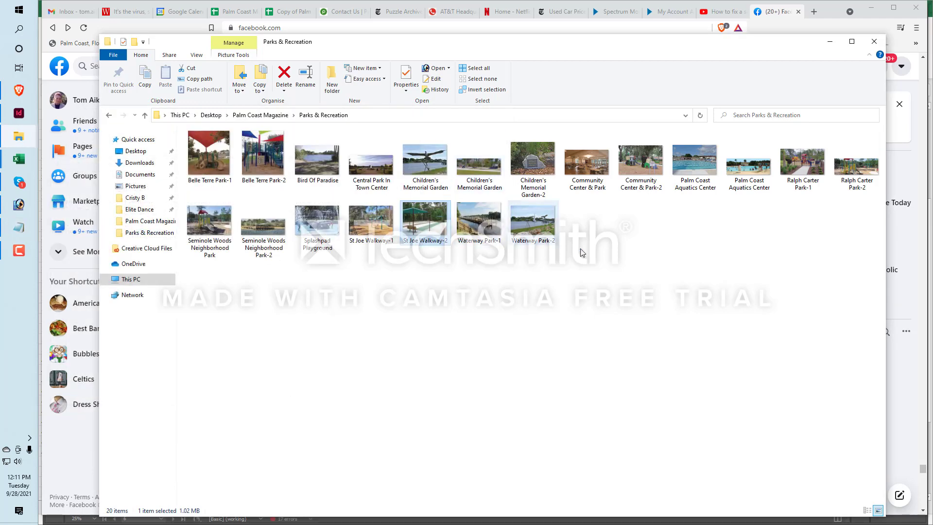